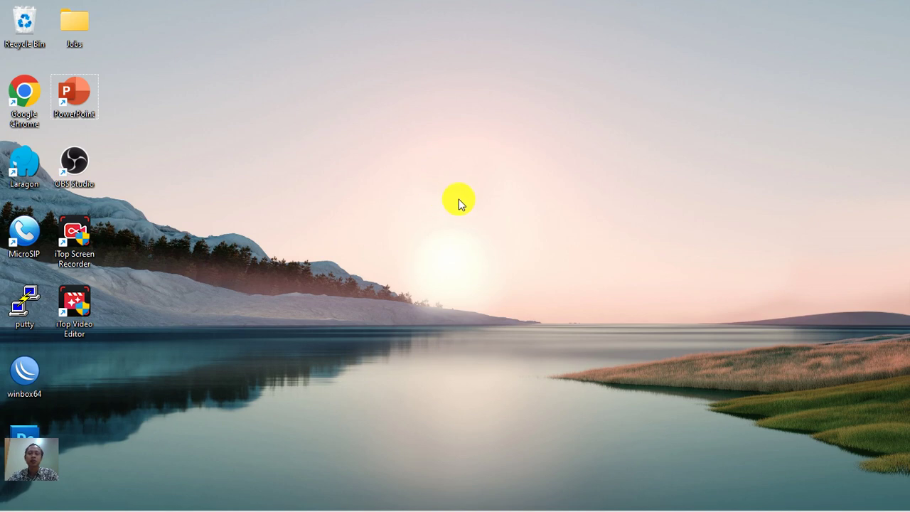
# Switch to the Bahan Presentasi notes in Notepad and review the planned cover content for Slide 1
pyautogui.moveTo(553, 507)
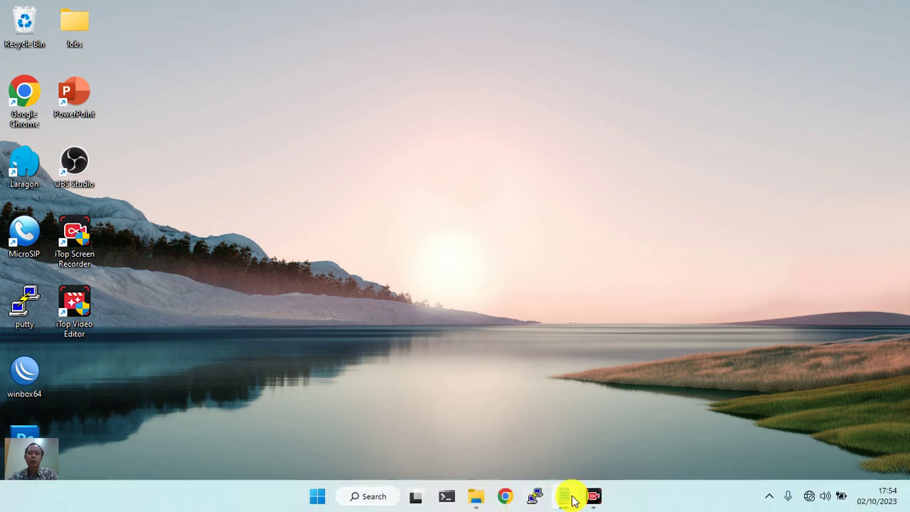
pyautogui.click(569, 502)
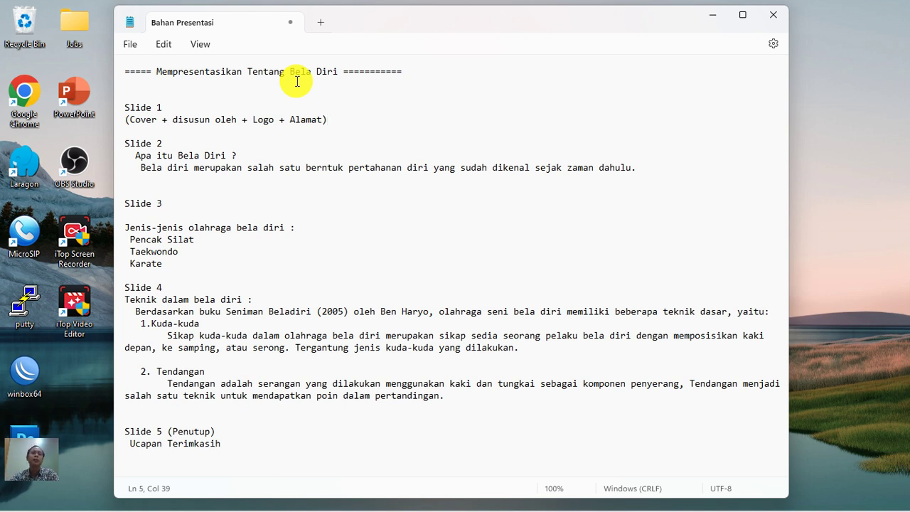
pyautogui.tripleClick(132, 108)
pyautogui.click(173, 109)
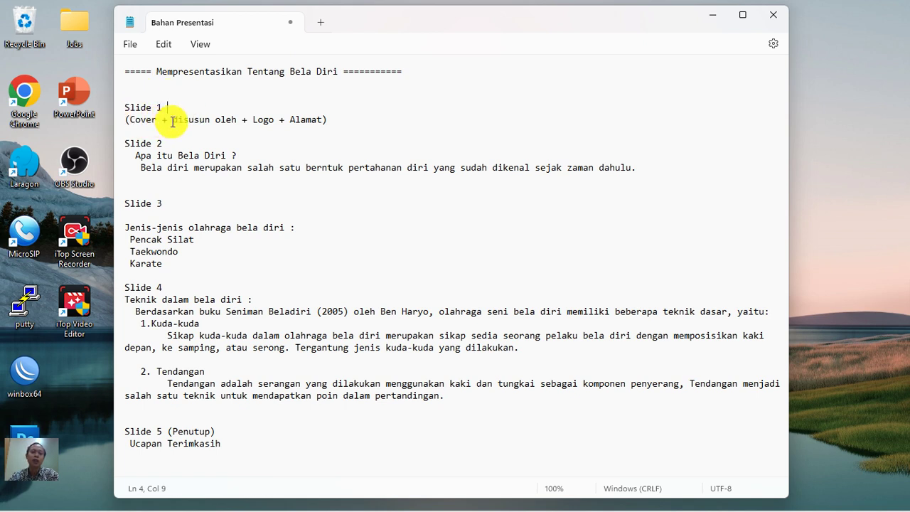
pyautogui.click(238, 119)
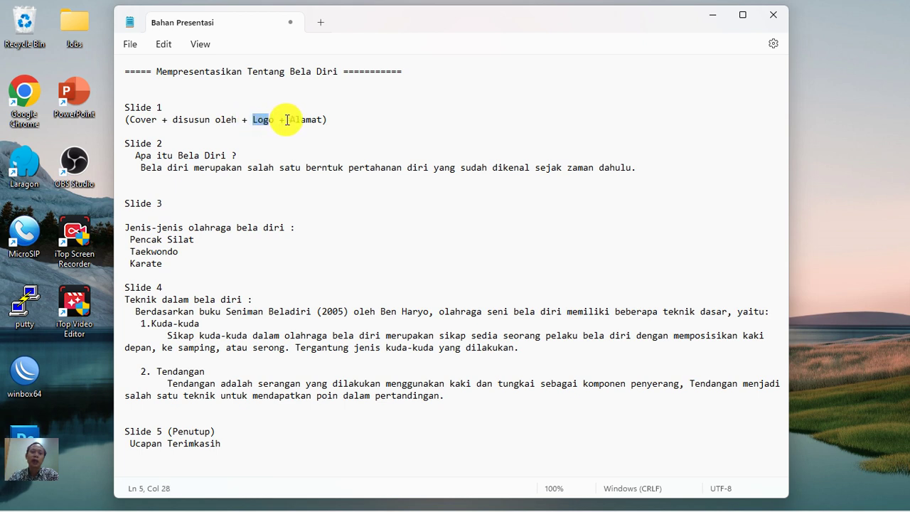
pyautogui.moveTo(284, 119); pyautogui.dragTo(323, 119)
pyautogui.click(342, 119)
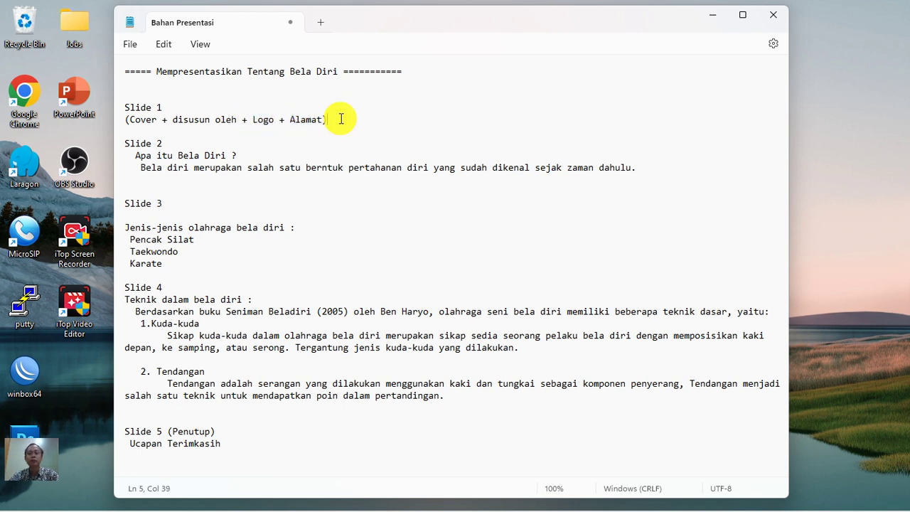
# Review the notes for the definition on Slide 2 and the techniques on Slide 4, and minimize the notes
pyautogui.moveTo(132, 154); pyautogui.dragTo(244, 154)
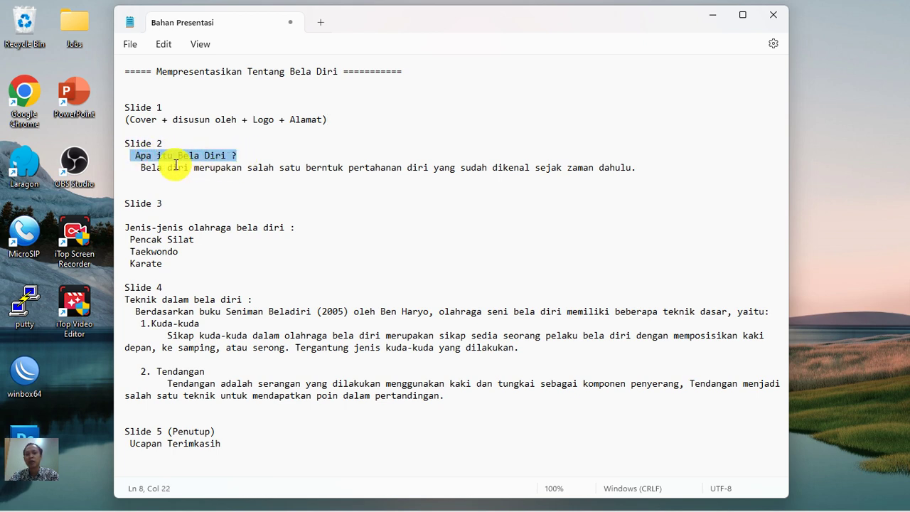
pyautogui.click(211, 158)
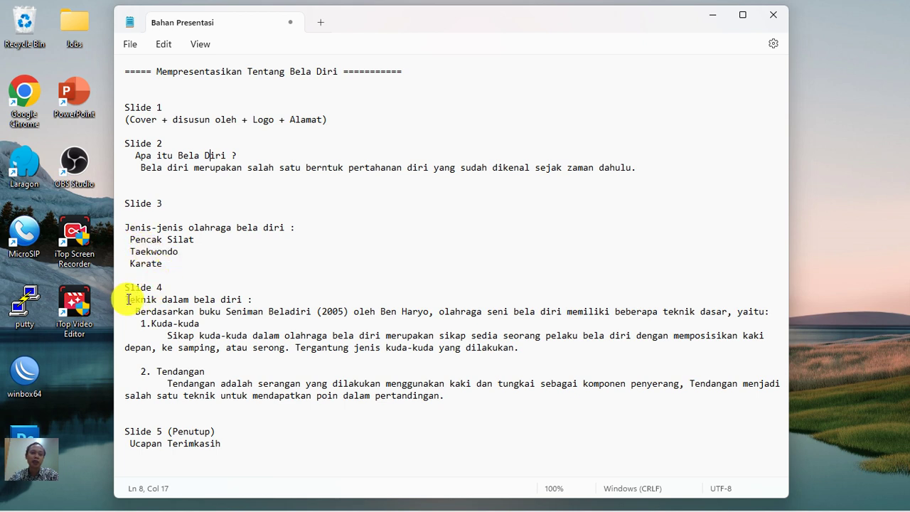
pyautogui.moveTo(141, 324); pyautogui.dragTo(199, 324)
pyautogui.moveTo(157, 371); pyautogui.dragTo(196, 372)
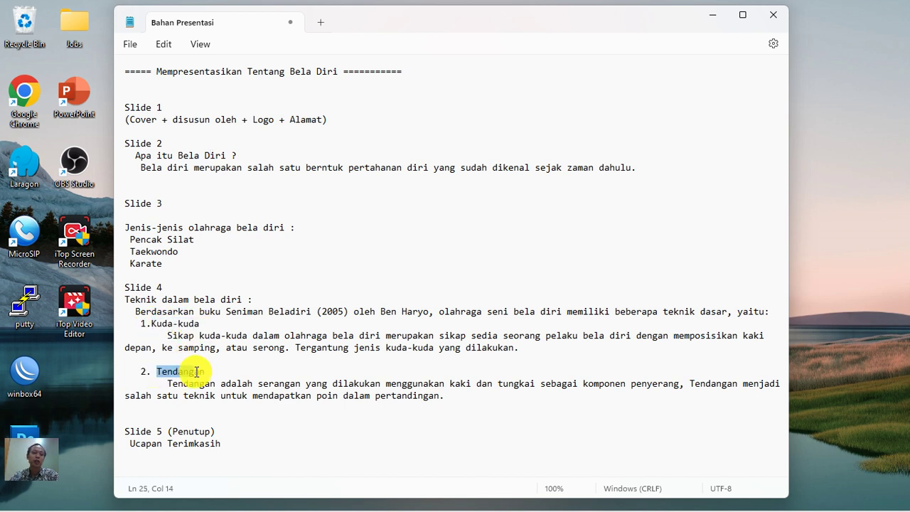
pyautogui.click(248, 395)
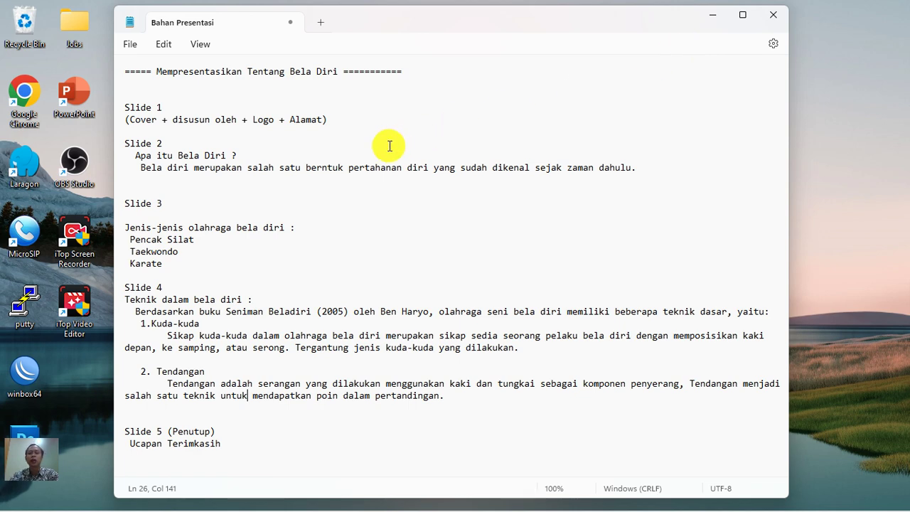
pyautogui.moveTo(375, 168); pyautogui.dragTo(456, 169)
pyautogui.click(645, 166)
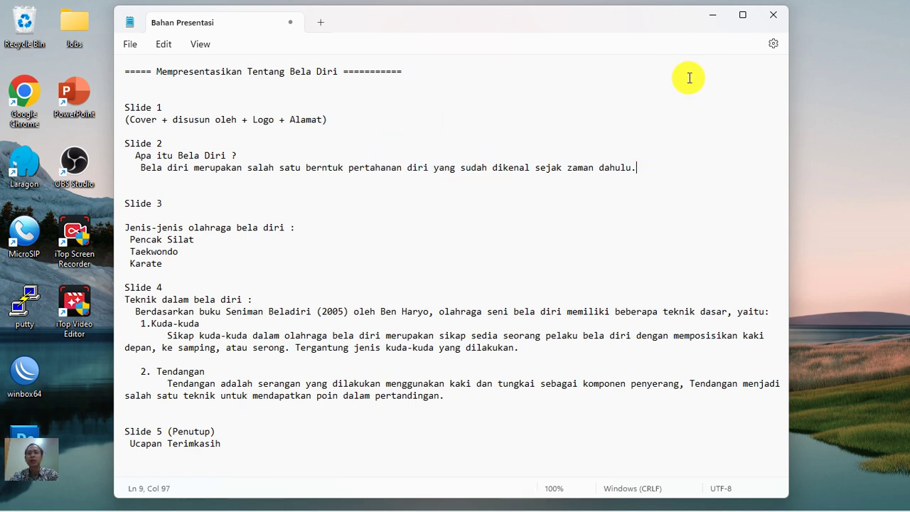
pyautogui.click(713, 15)
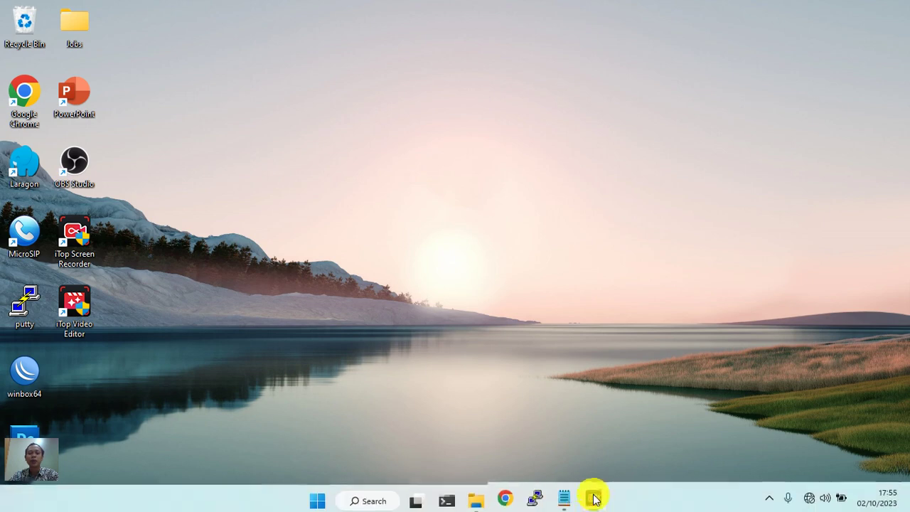
# Switch to File Explorer, view the logo-depan image in the Presentasi Beladiri folder, and minimize the folder window
pyautogui.click(475, 502)
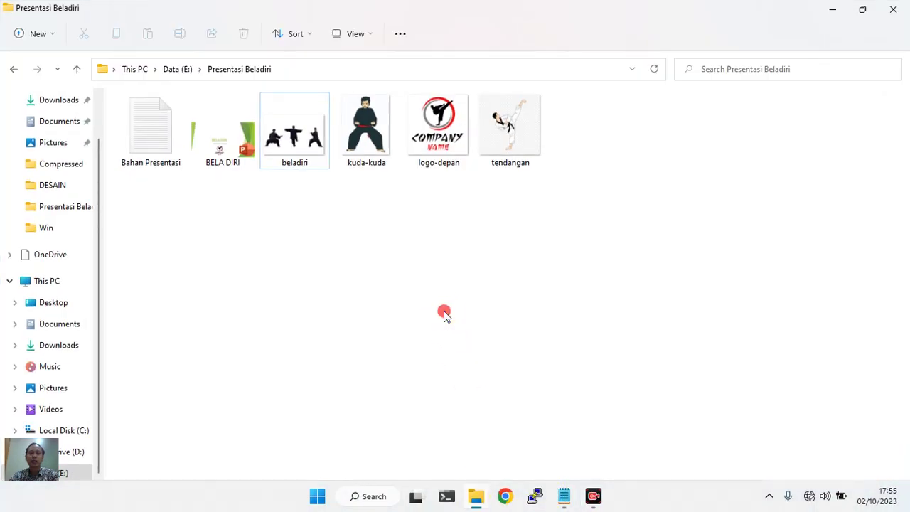
pyautogui.click(424, 142)
pyautogui.doubleClick(425, 142)
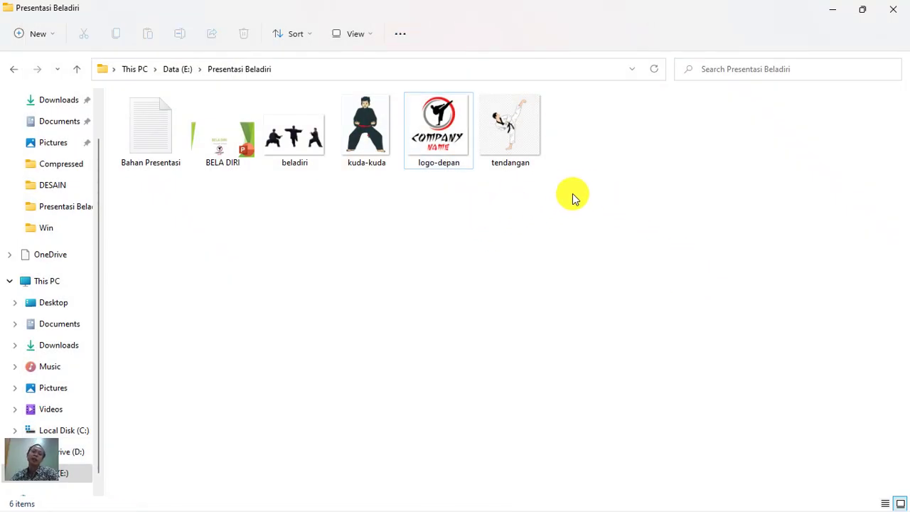
pyautogui.click(833, 12)
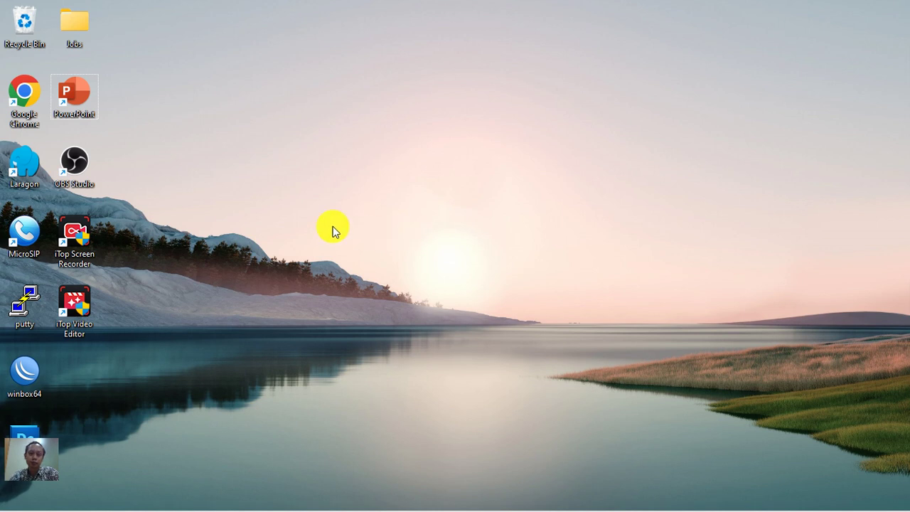
pyautogui.click(166, 86)
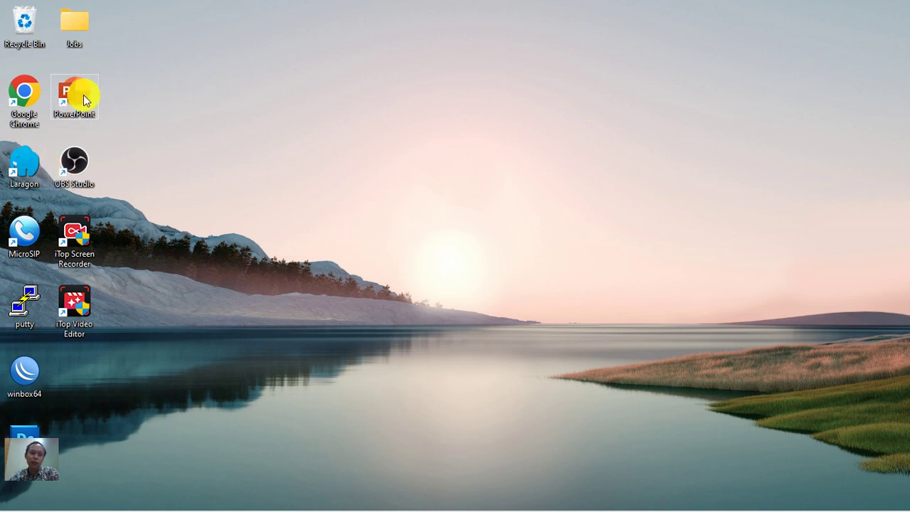
pyautogui.click(240, 95)
pyautogui.moveTo(441, 493)
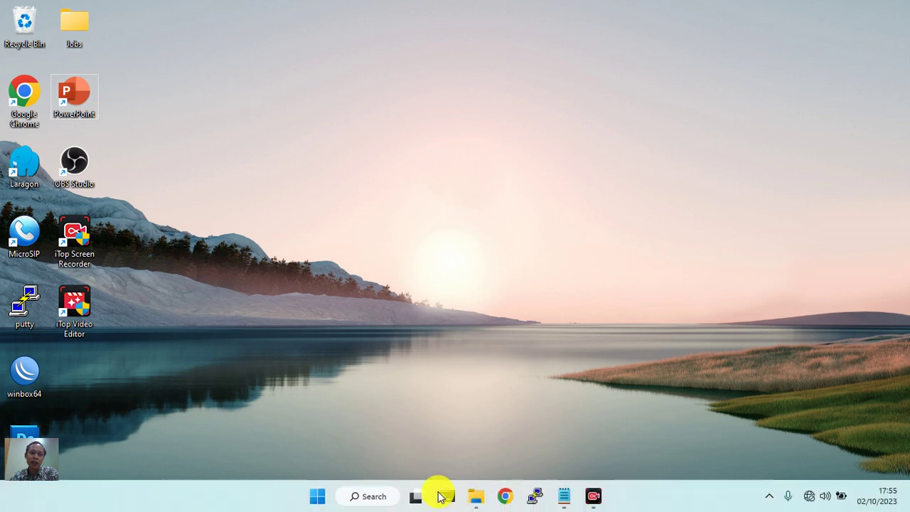
pyautogui.click(364, 498)
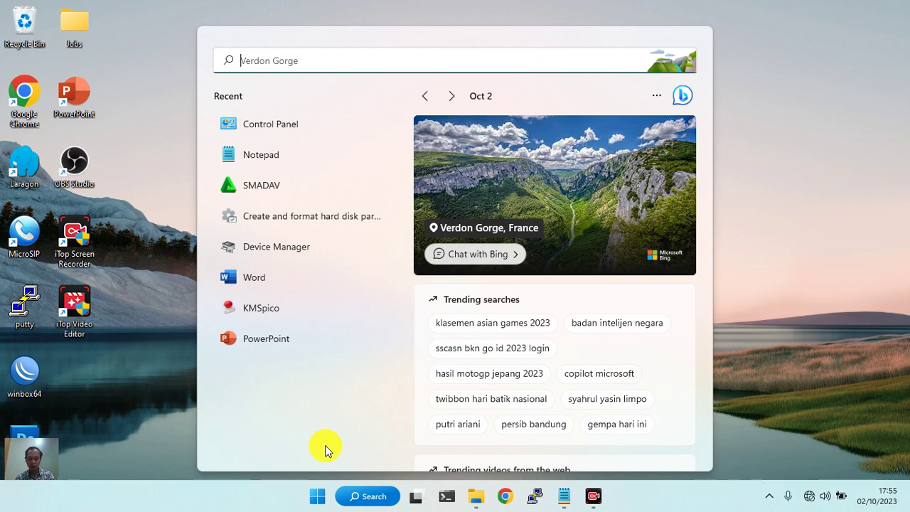
pyautogui.write('power')
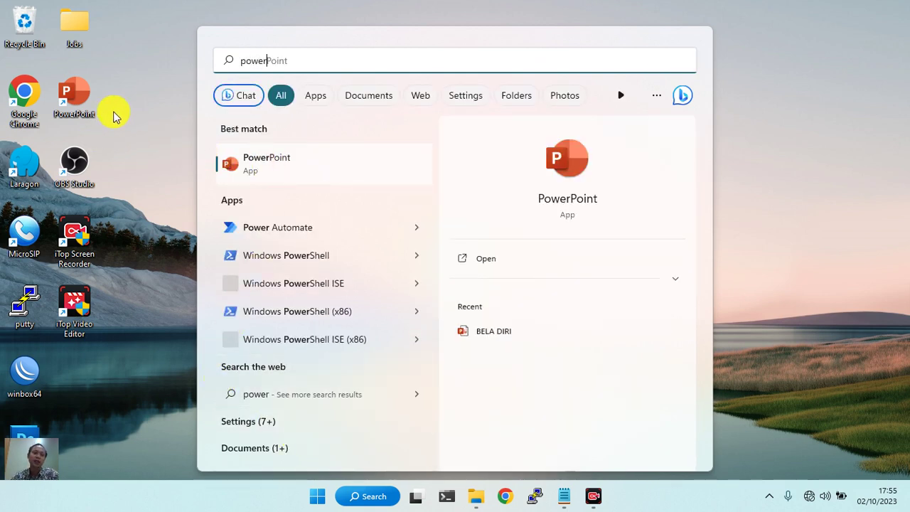
pyautogui.click(130, 102)
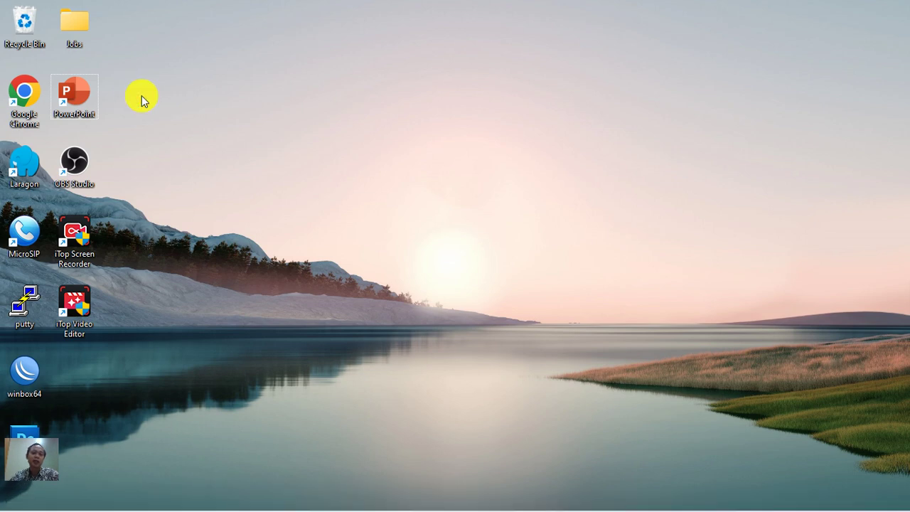
# Launch PowerPoint and create a new blank presentation
pyautogui.doubleClick(78, 86)
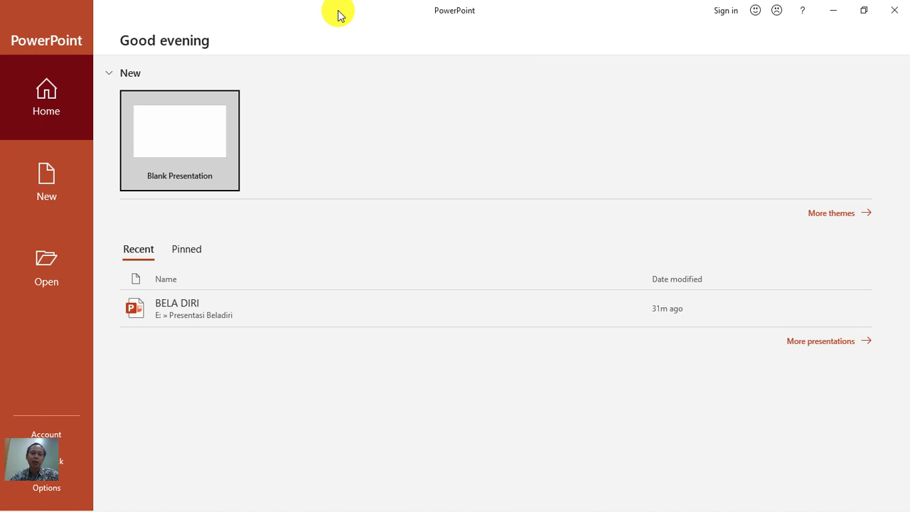
pyautogui.click(175, 151)
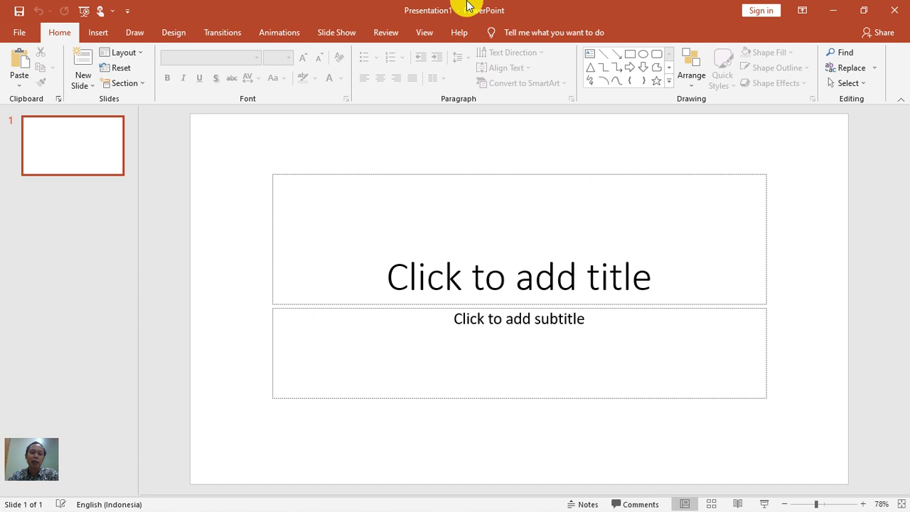
pyautogui.click(581, 277)
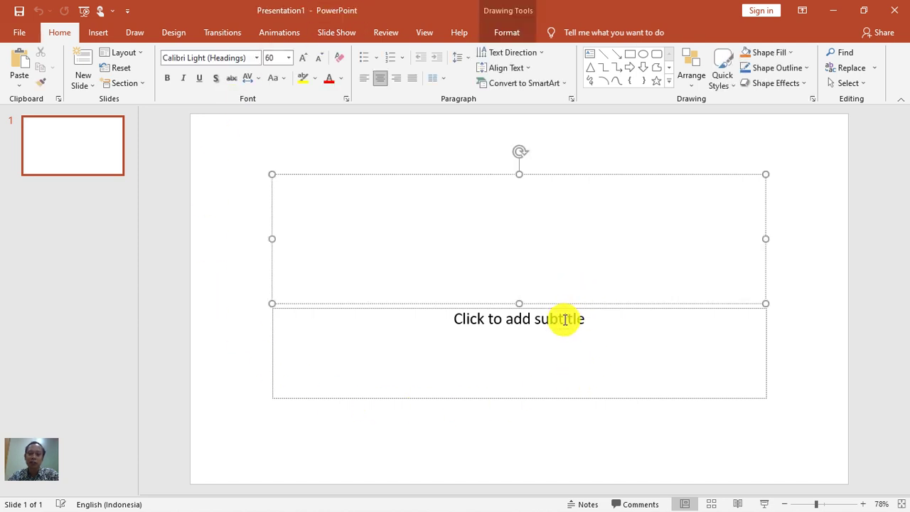
pyautogui.click(595, 139)
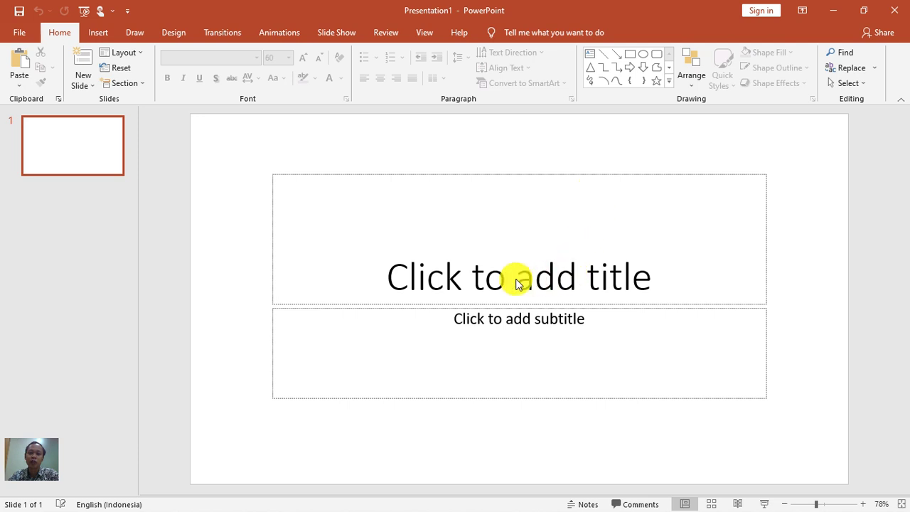
pyautogui.click(551, 283)
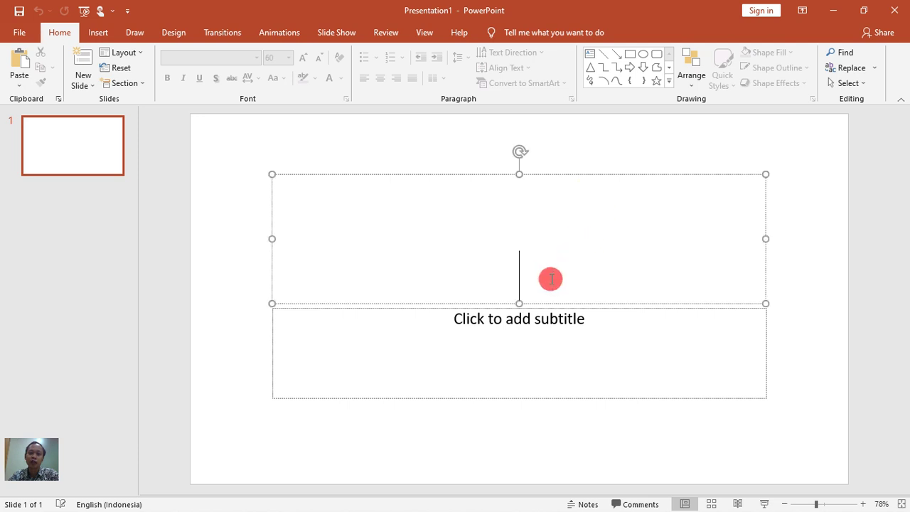
pyautogui.click(591, 149)
pyautogui.click(545, 320)
pyautogui.click(576, 151)
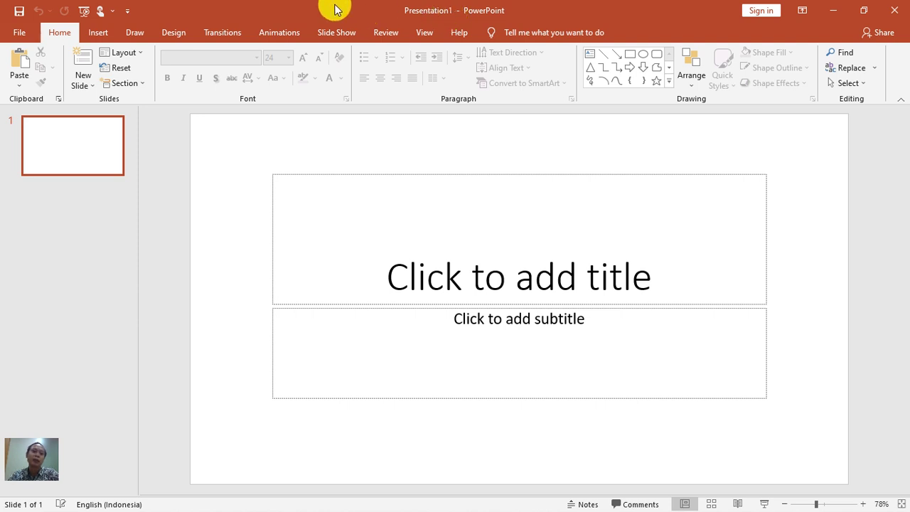
pyautogui.click(20, 33)
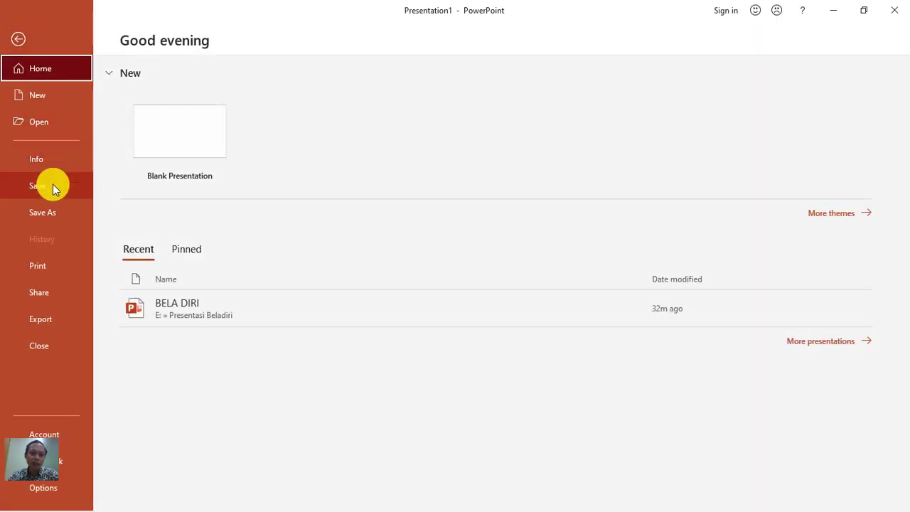
pyautogui.click(52, 184)
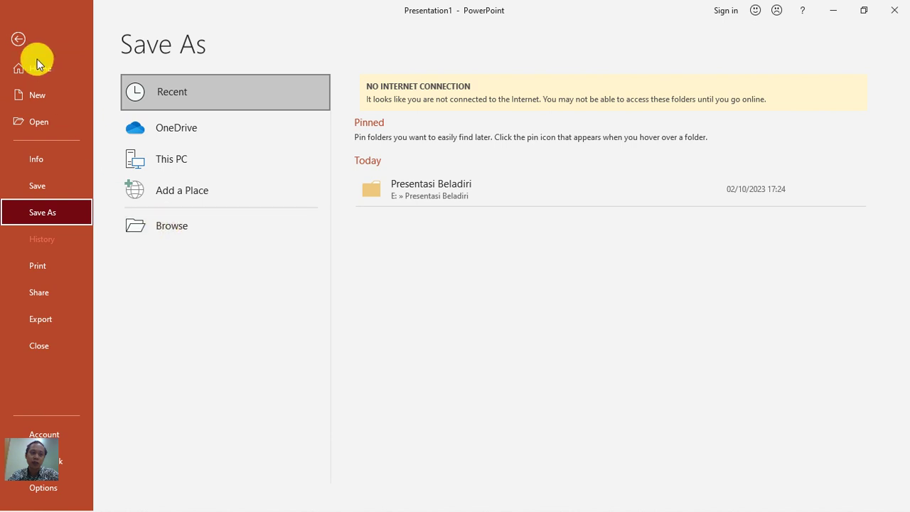
pyautogui.click(19, 39)
# Start saving the presentation and choose the Presentasi Beladiri folder on drive Data (E:) as its location
pyautogui.click(22, 37)
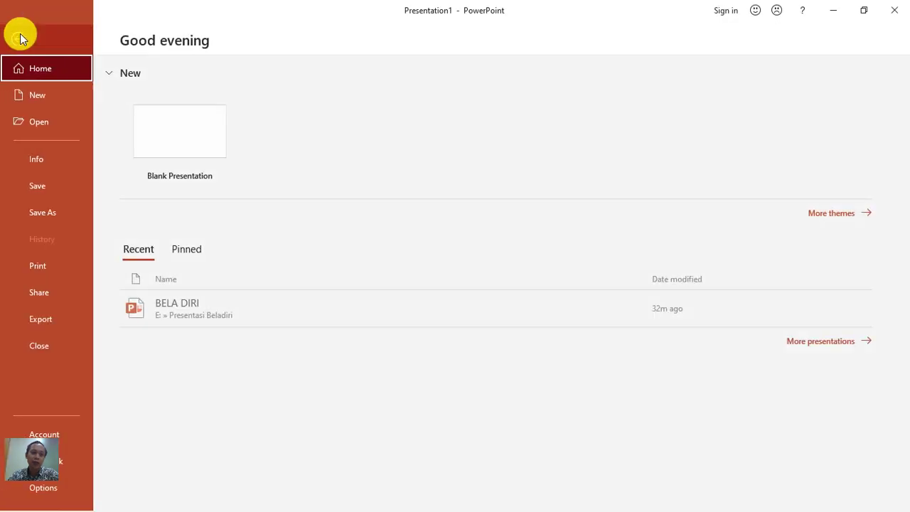
pyautogui.click(37, 188)
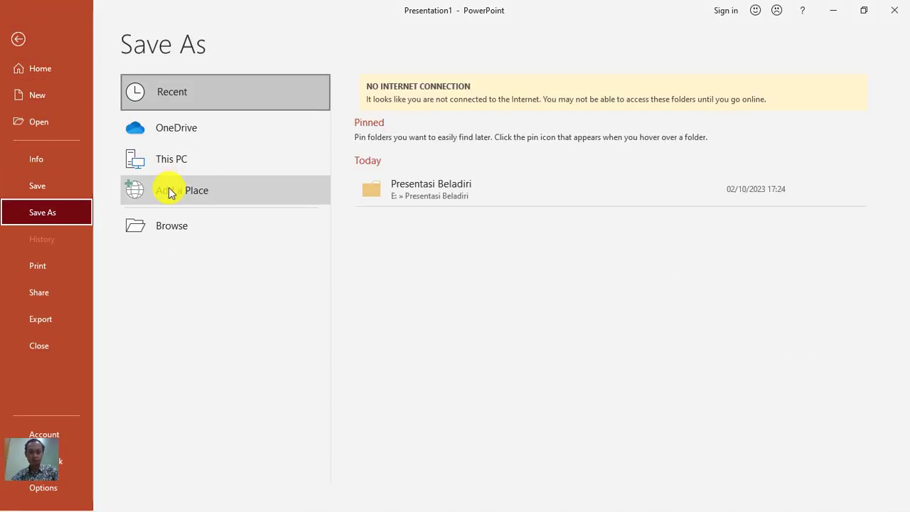
pyautogui.click(177, 229)
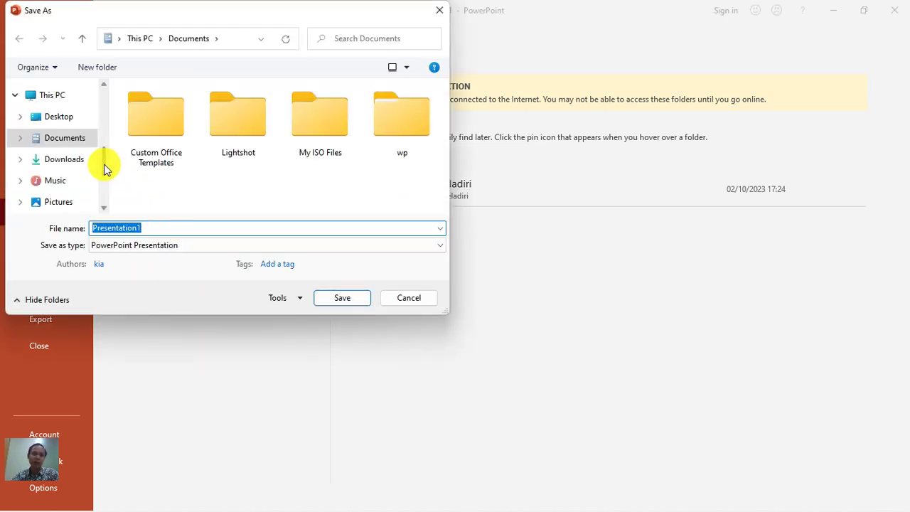
pyautogui.scroll(-2, 103, 171)
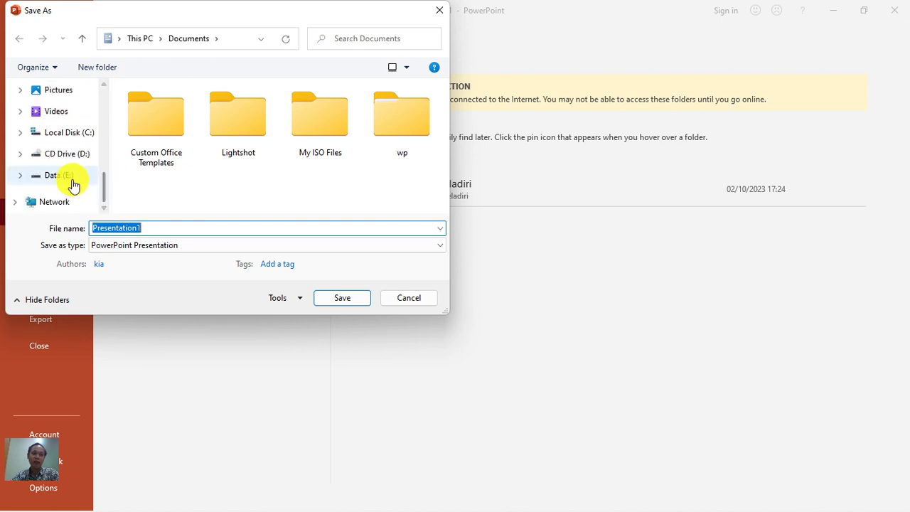
pyautogui.click(64, 184)
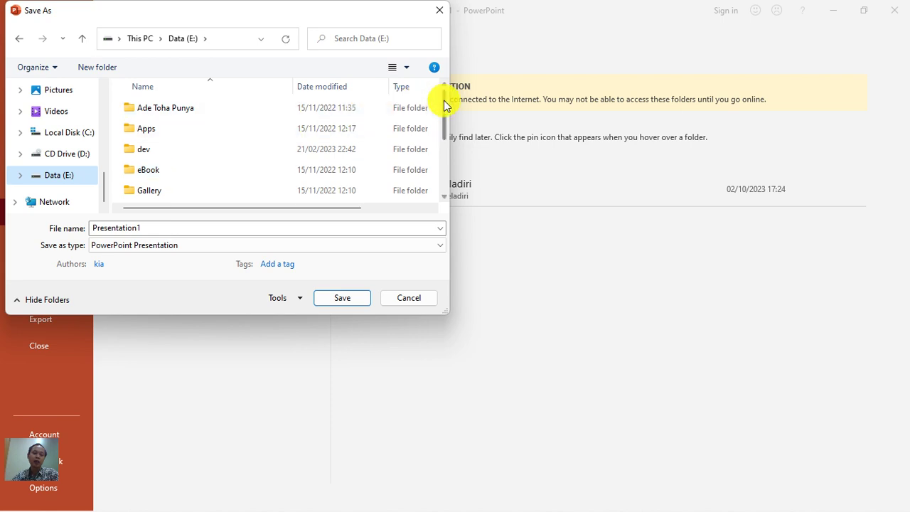
pyautogui.moveTo(445, 104); pyautogui.dragTo(452, 167)
pyautogui.doubleClick(187, 178)
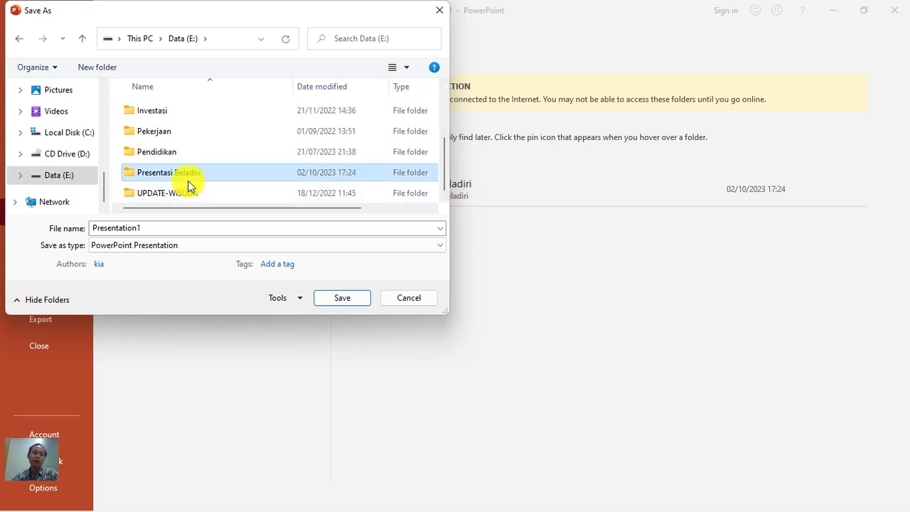
# Name the file BELA DIRI 2 and save it as a PowerPoint Presentation
pyautogui.doubleClick(157, 227)
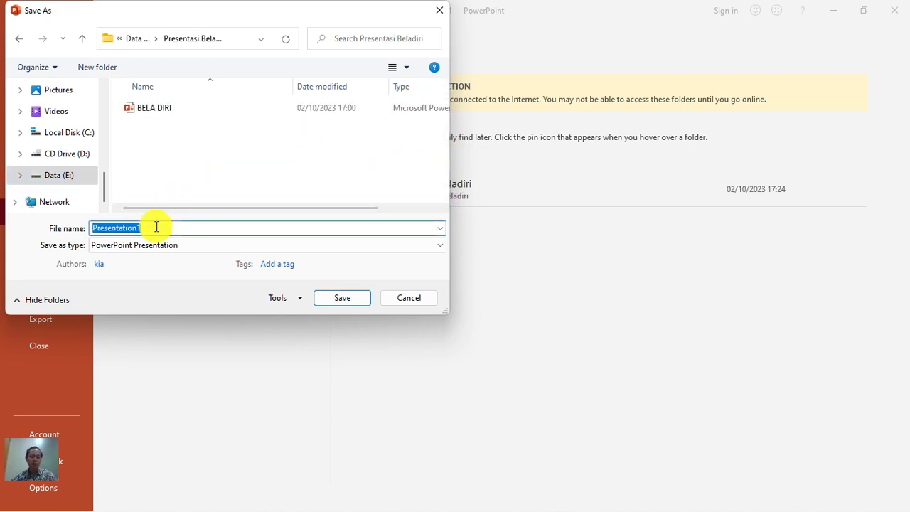
pyautogui.write('BA')
pyautogui.press('BackSpace')
pyautogui.write('LA DI')
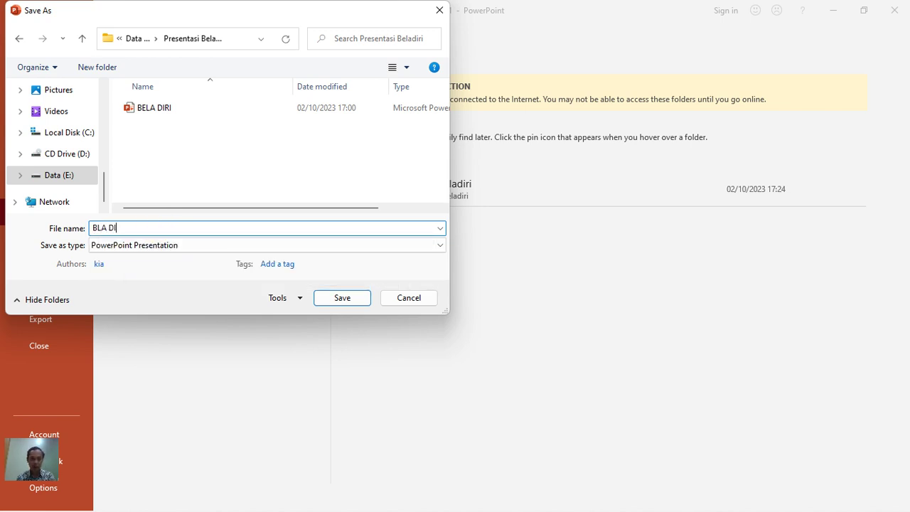
pyautogui.press('BackSpace')
pyautogui.press('BackSpace')
pyautogui.press('BackSpace')
pyautogui.press('BackSpace')
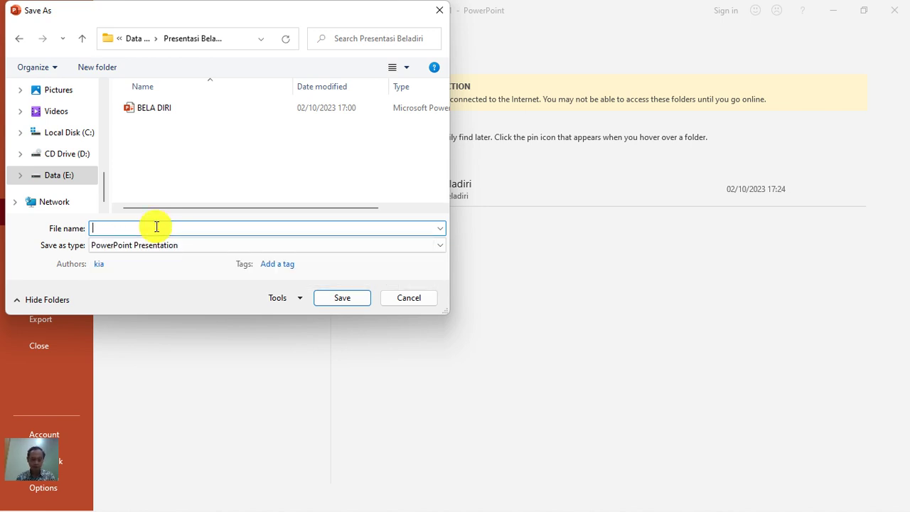
pyautogui.write('BELA DIRI 2')
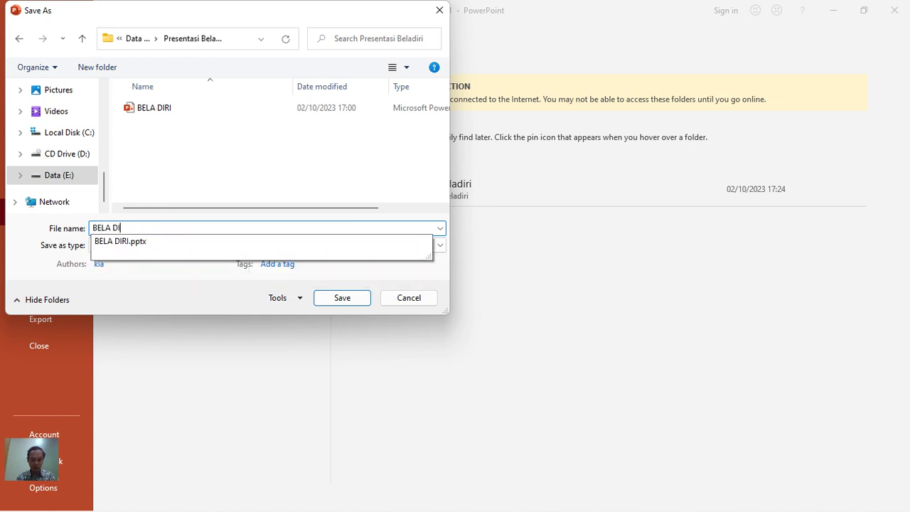
pyautogui.click(327, 298)
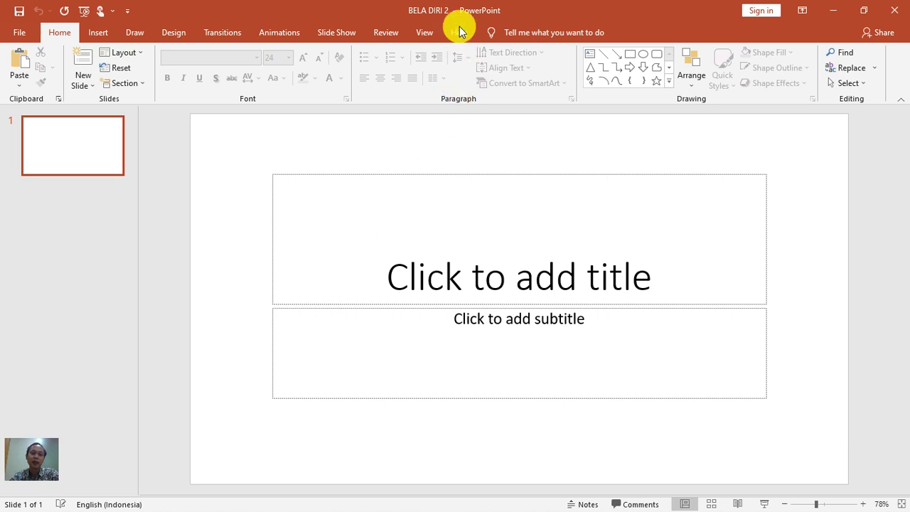